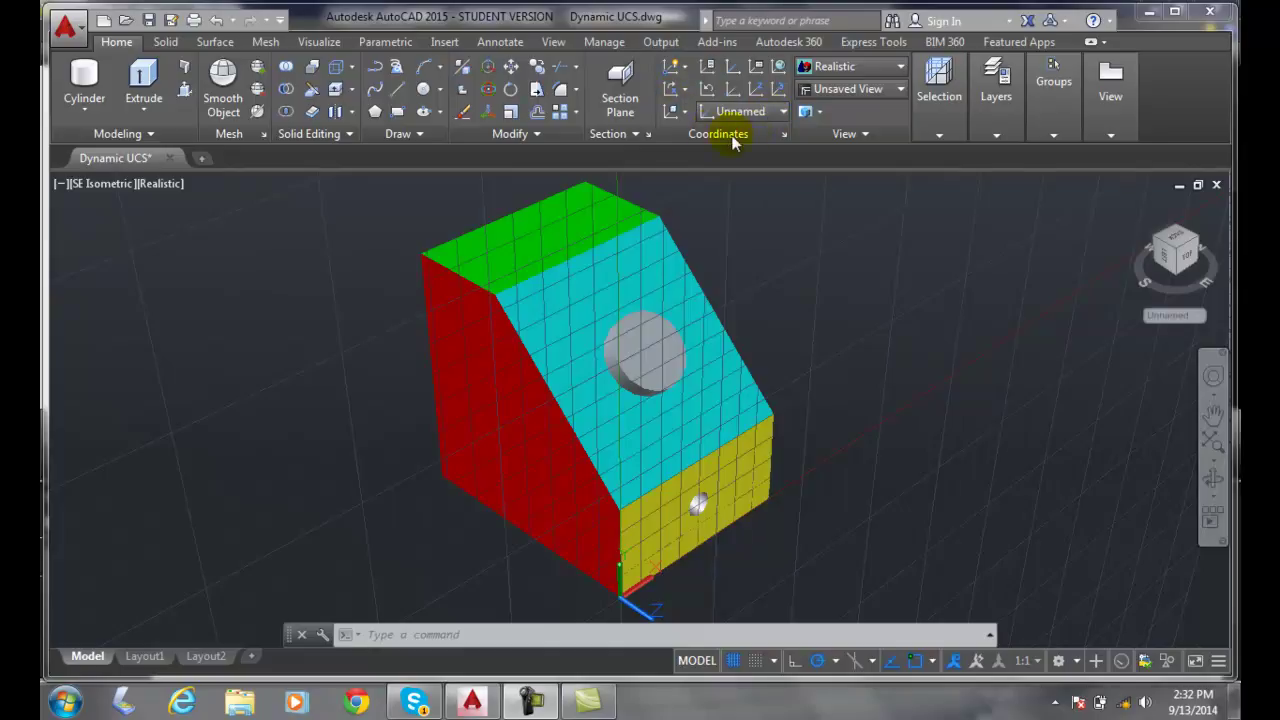
Show the UCS flyout in the Coordinates panel, with its Face option.
click(685, 112)
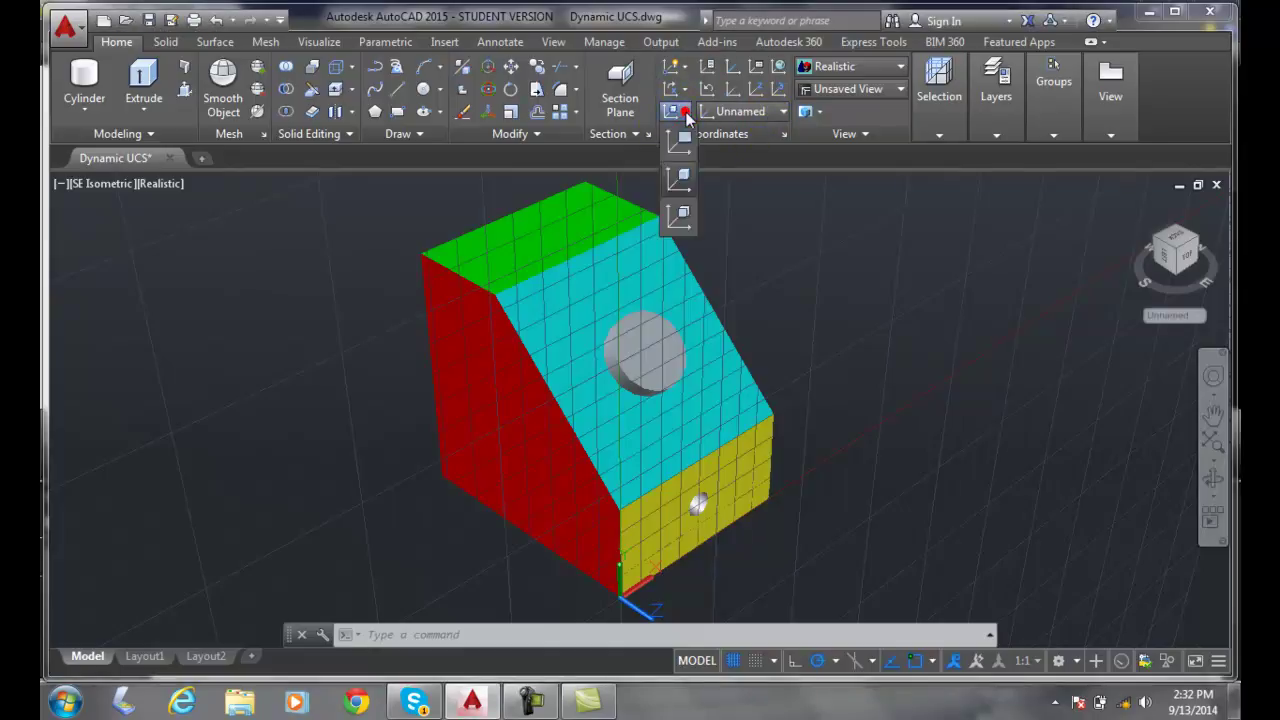
Align the UCS to the block's green top face with the Face option and accept it.
click(679, 217)
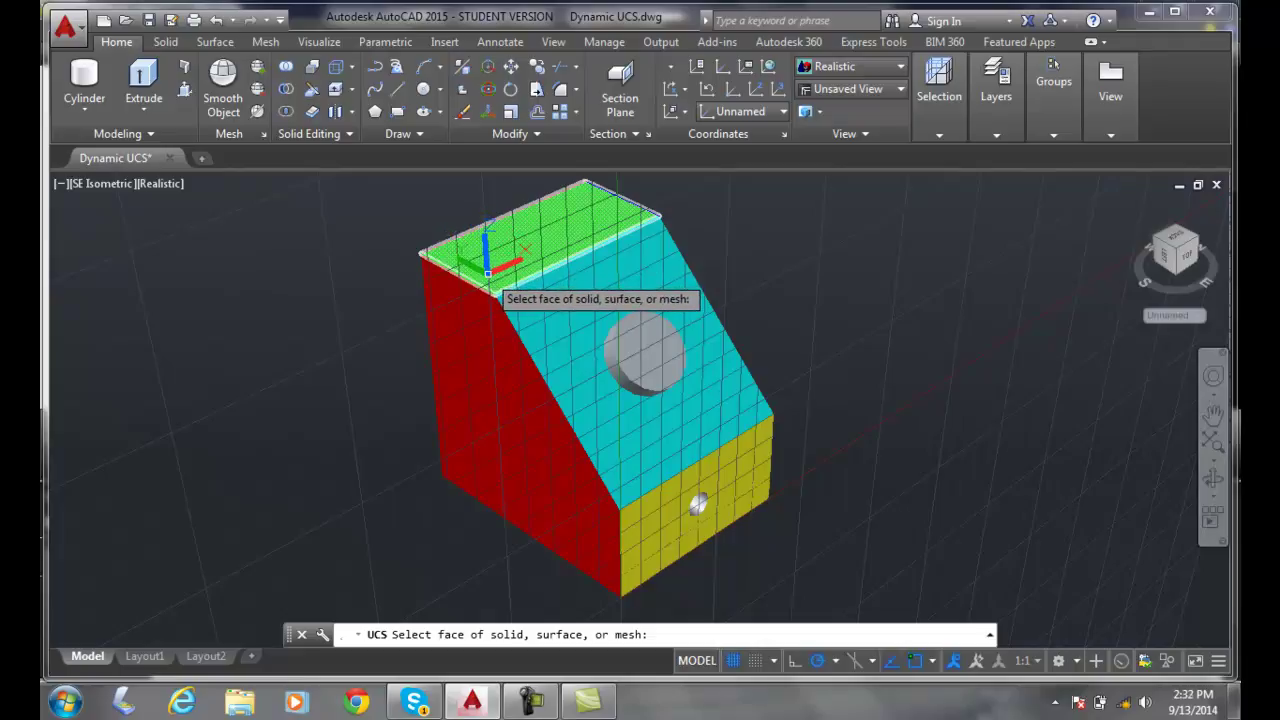
click(489, 272)
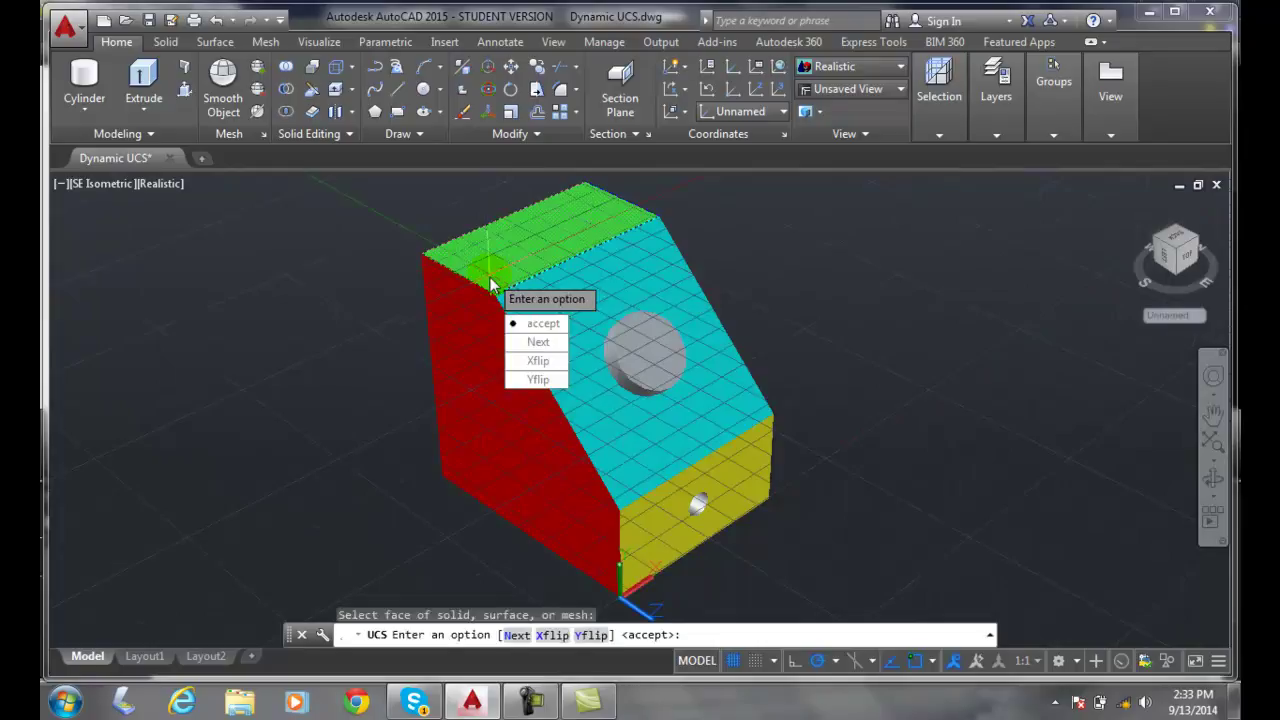
click(532, 342)
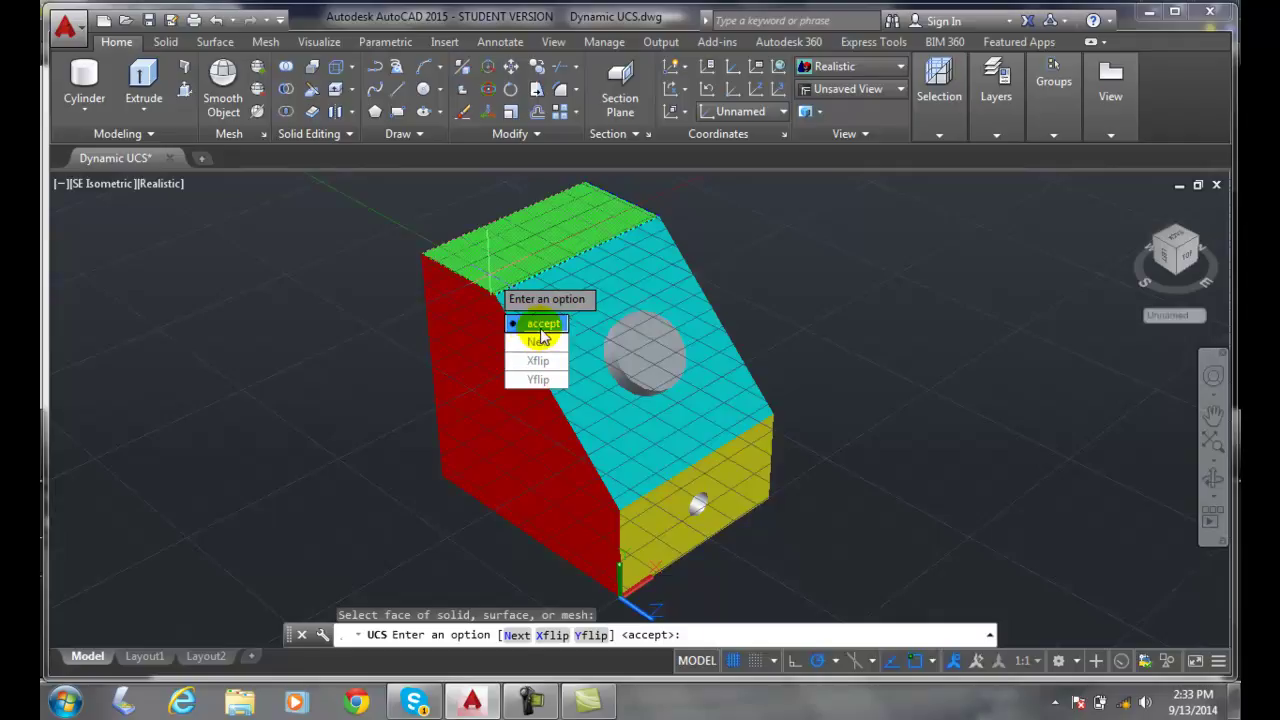
click(540, 333)
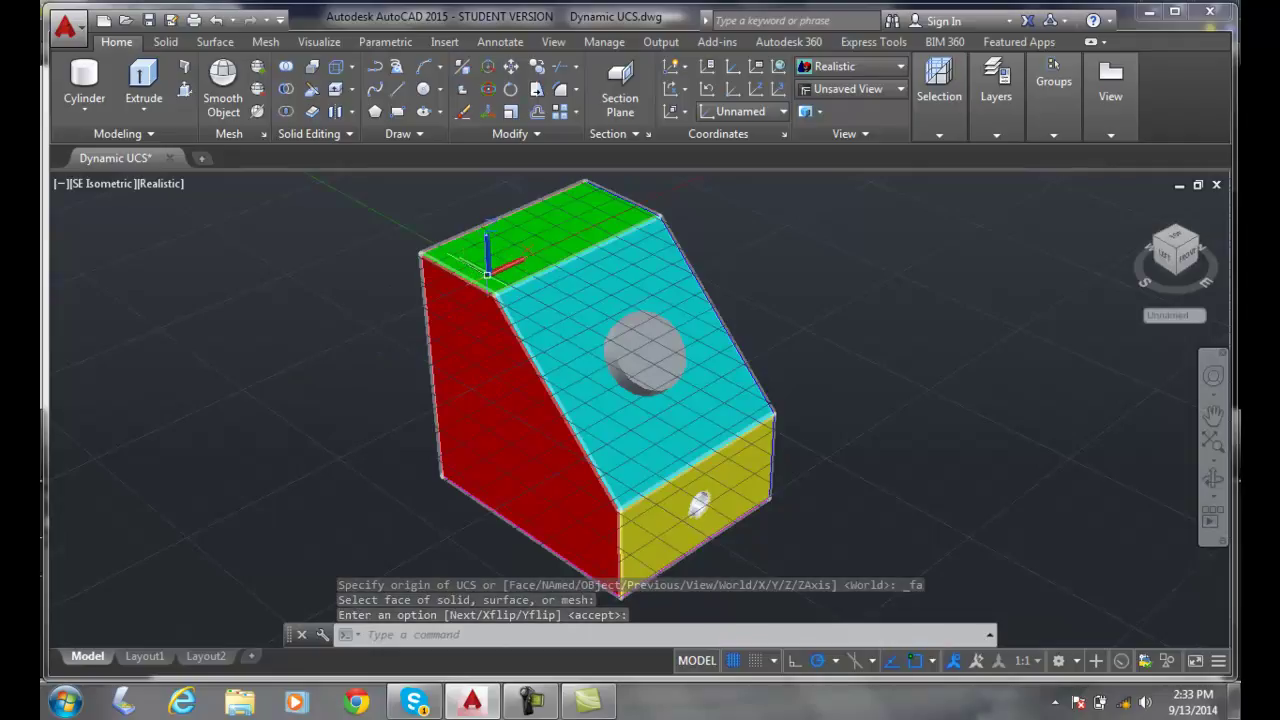
Realign the UCS to the sloped cyan face, with the origin at its lower corner.
click(684, 112)
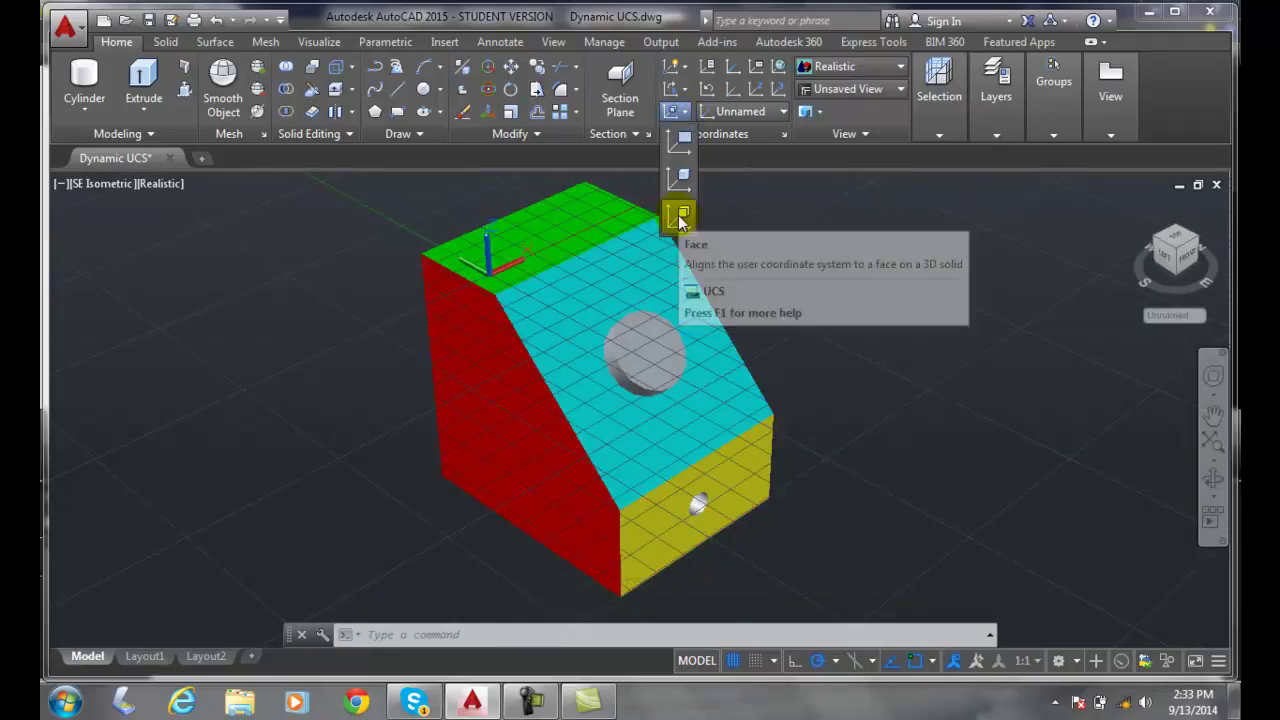
click(681, 217)
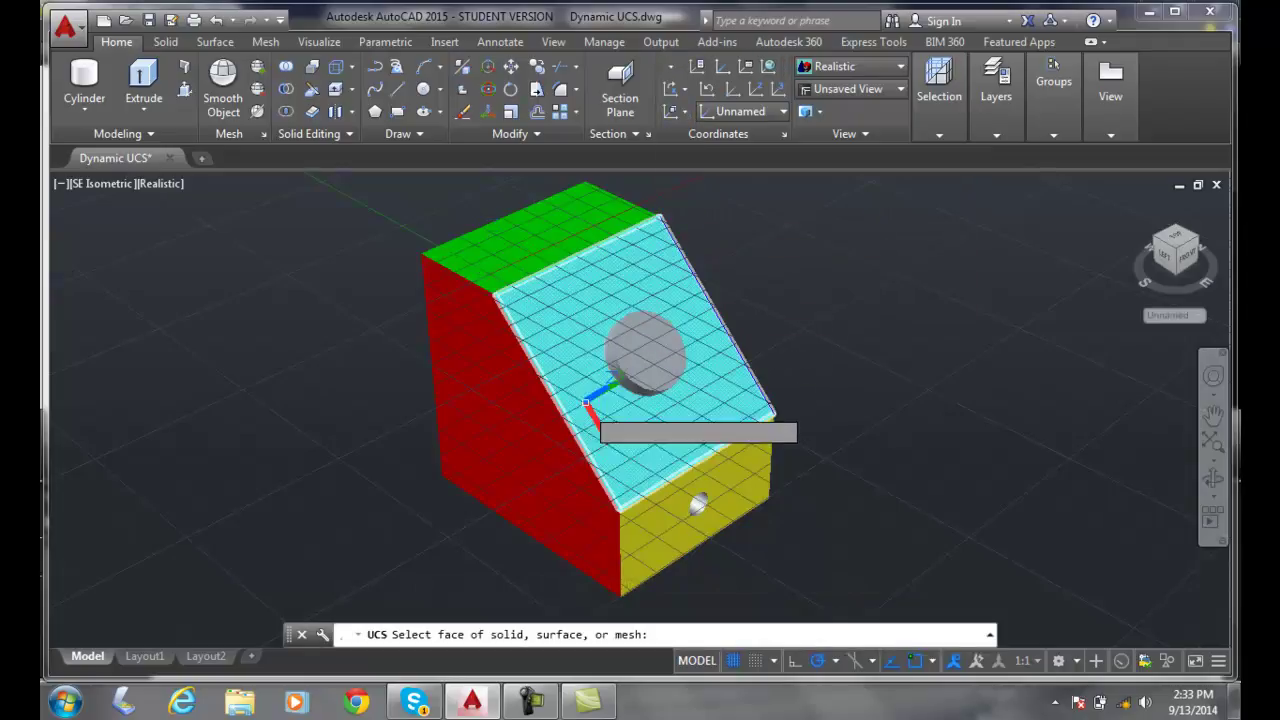
click(625, 506)
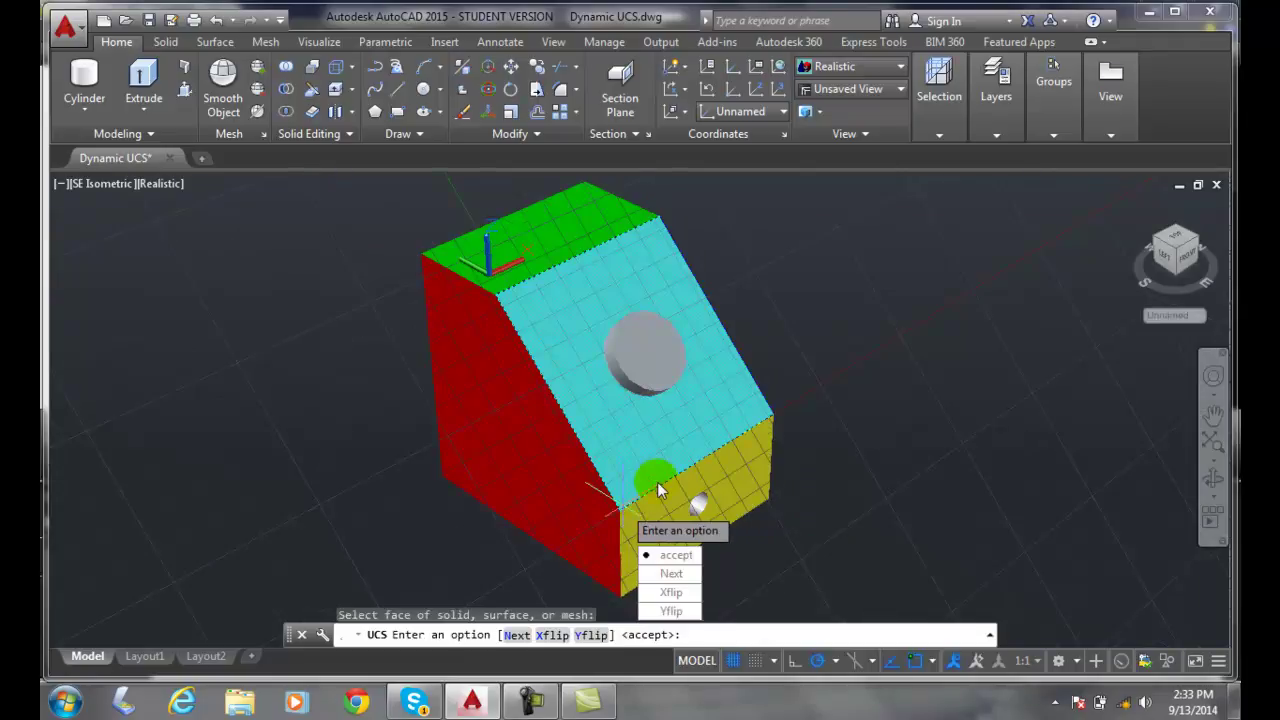
click(675, 555)
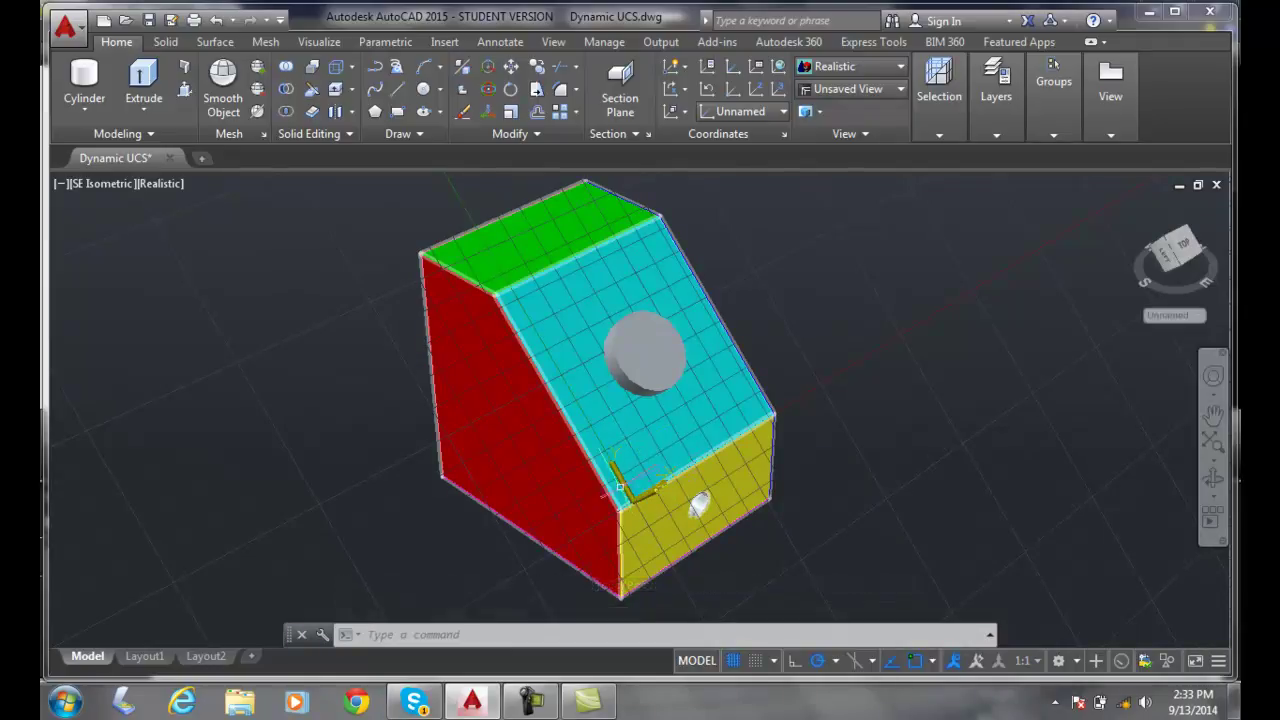
Start a Face UCS on the cyan face and use Next to cycle between red and cyan.
click(686, 113)
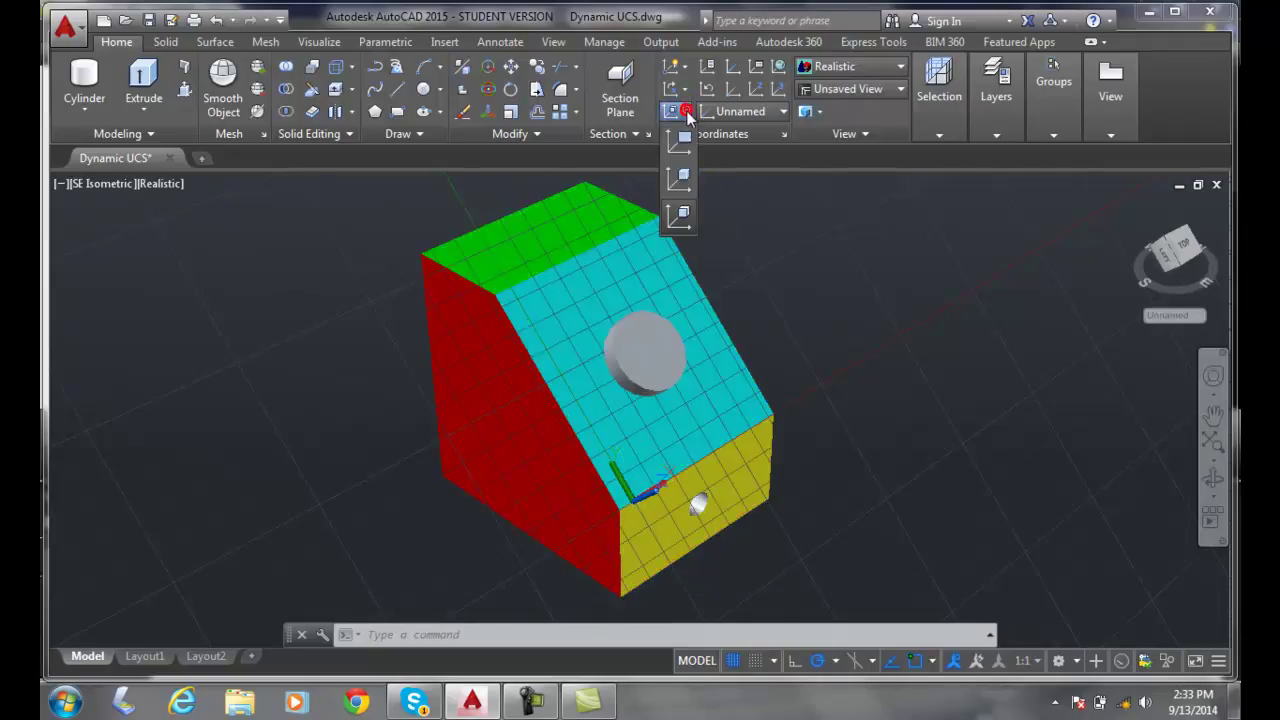
click(680, 216)
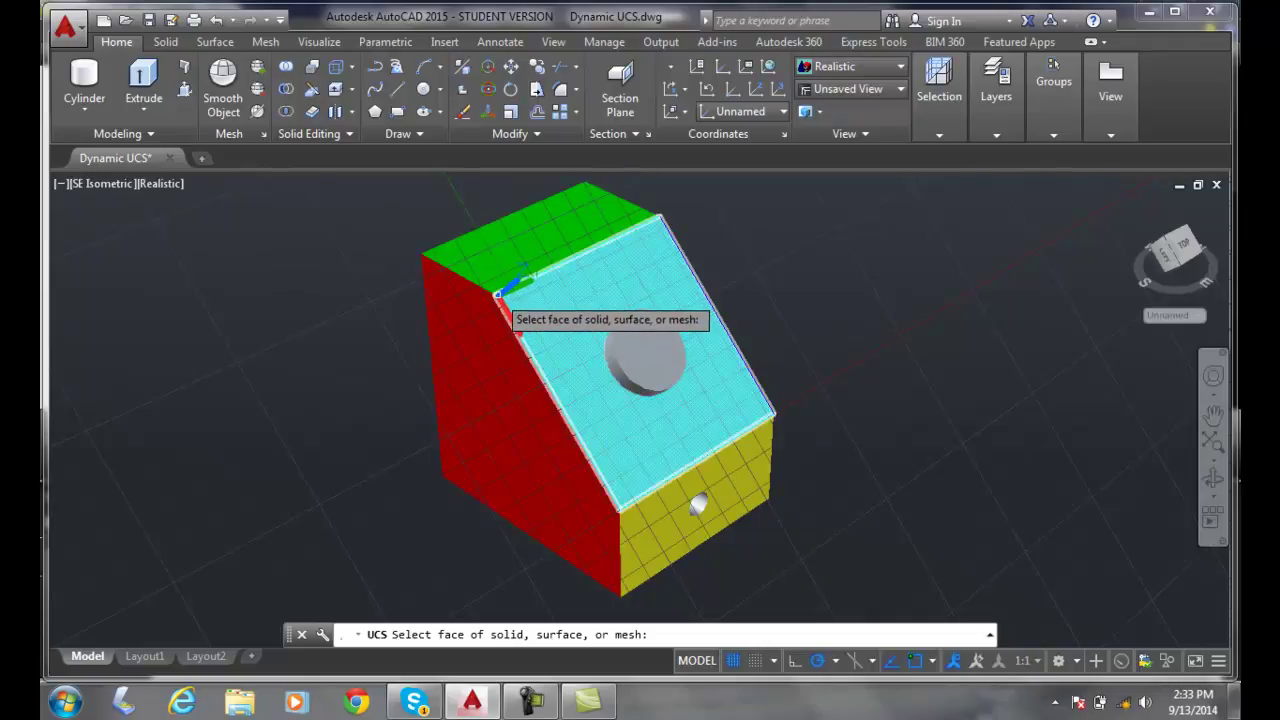
click(498, 298)
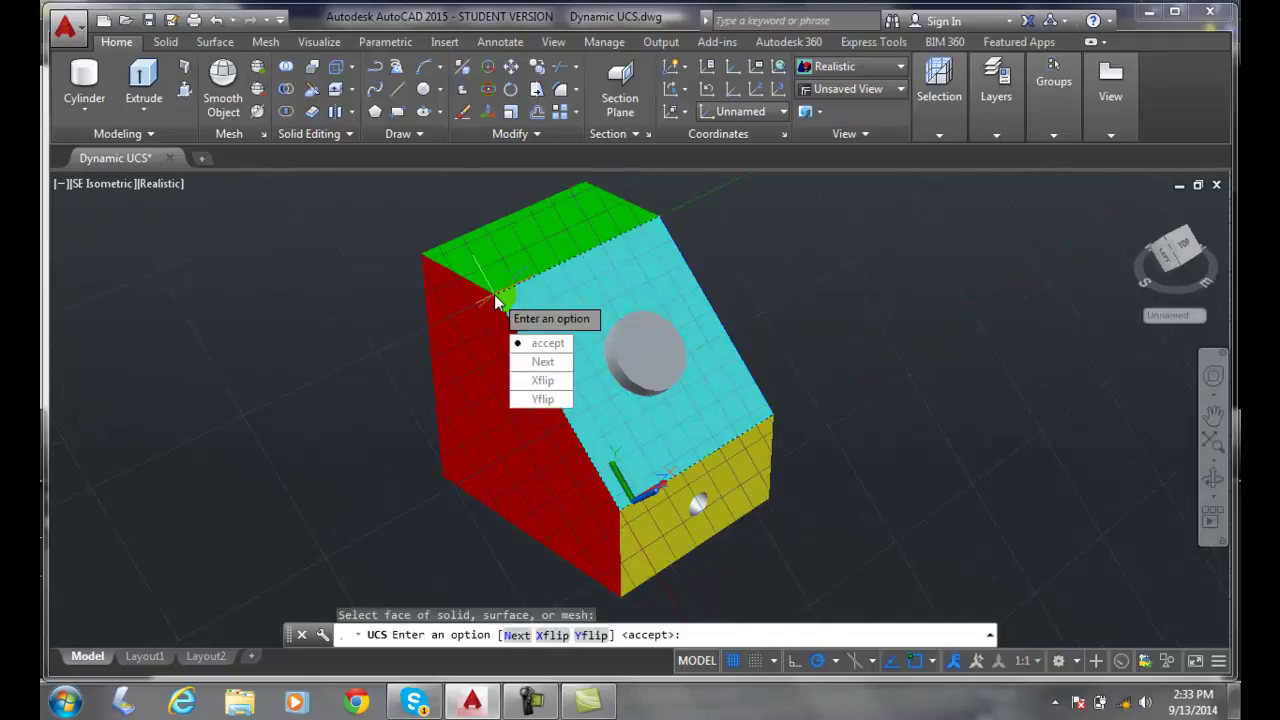
click(543, 364)
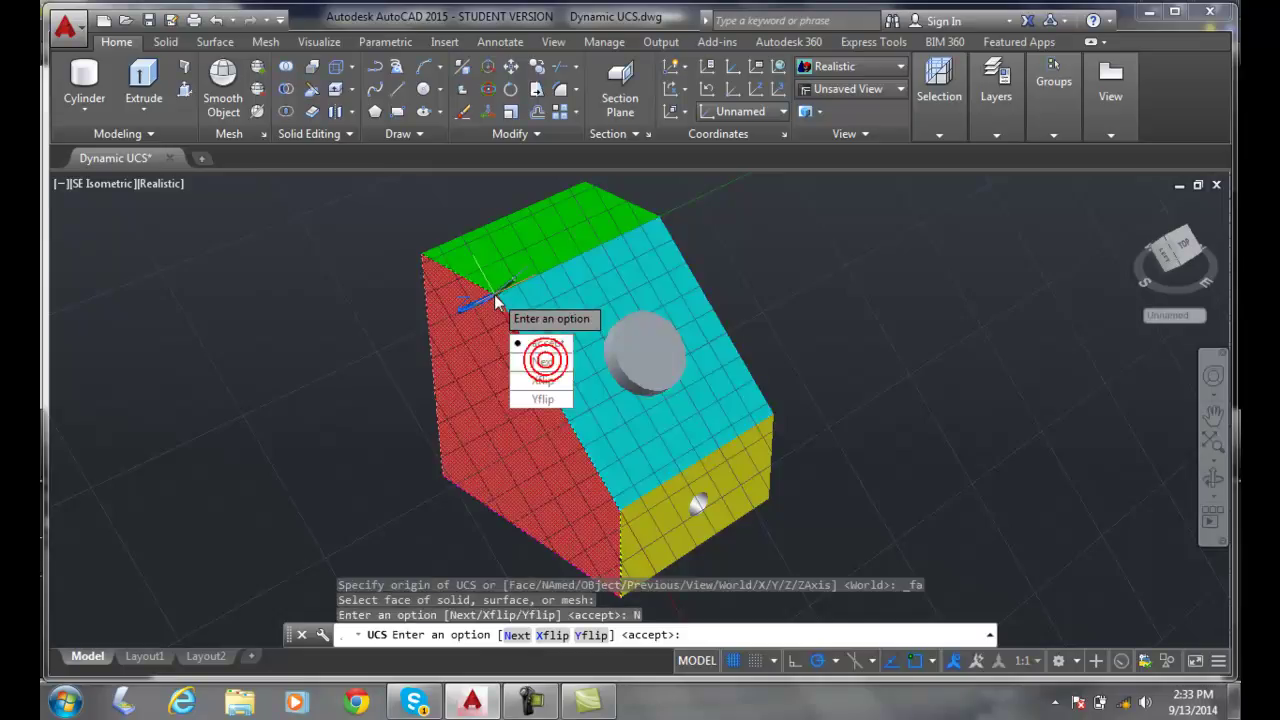
click(538, 364)
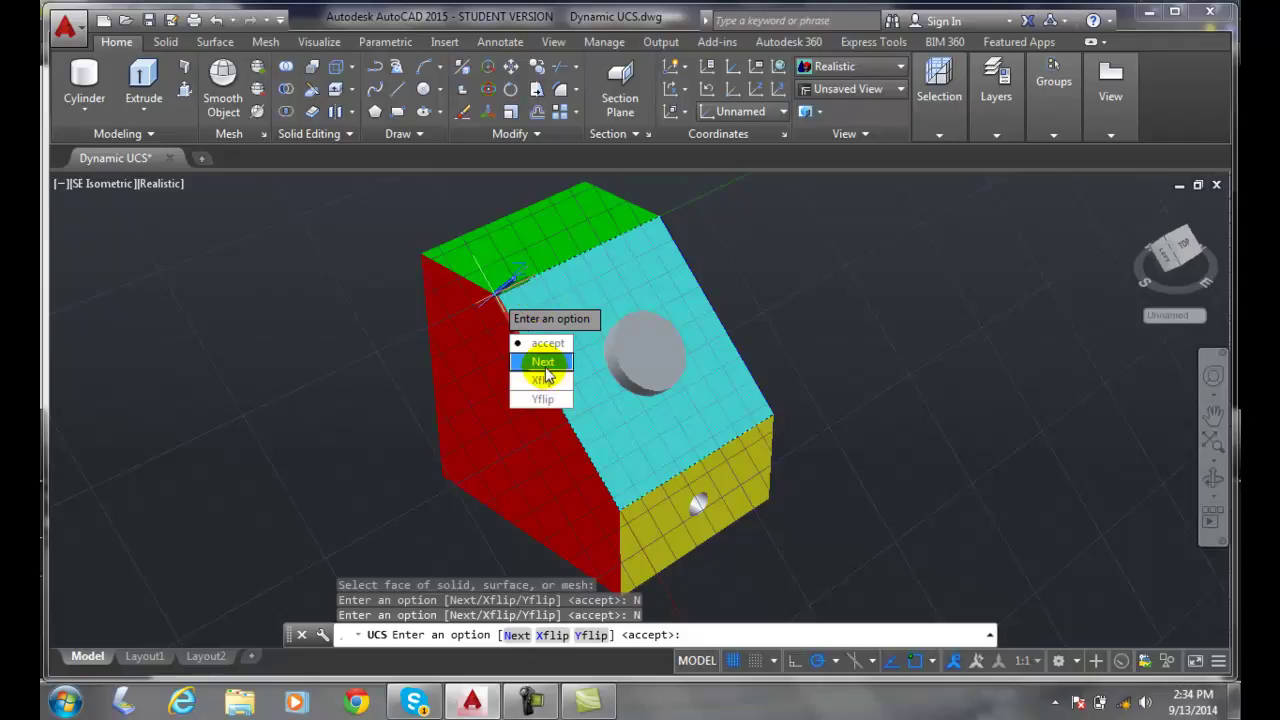
click(541, 363)
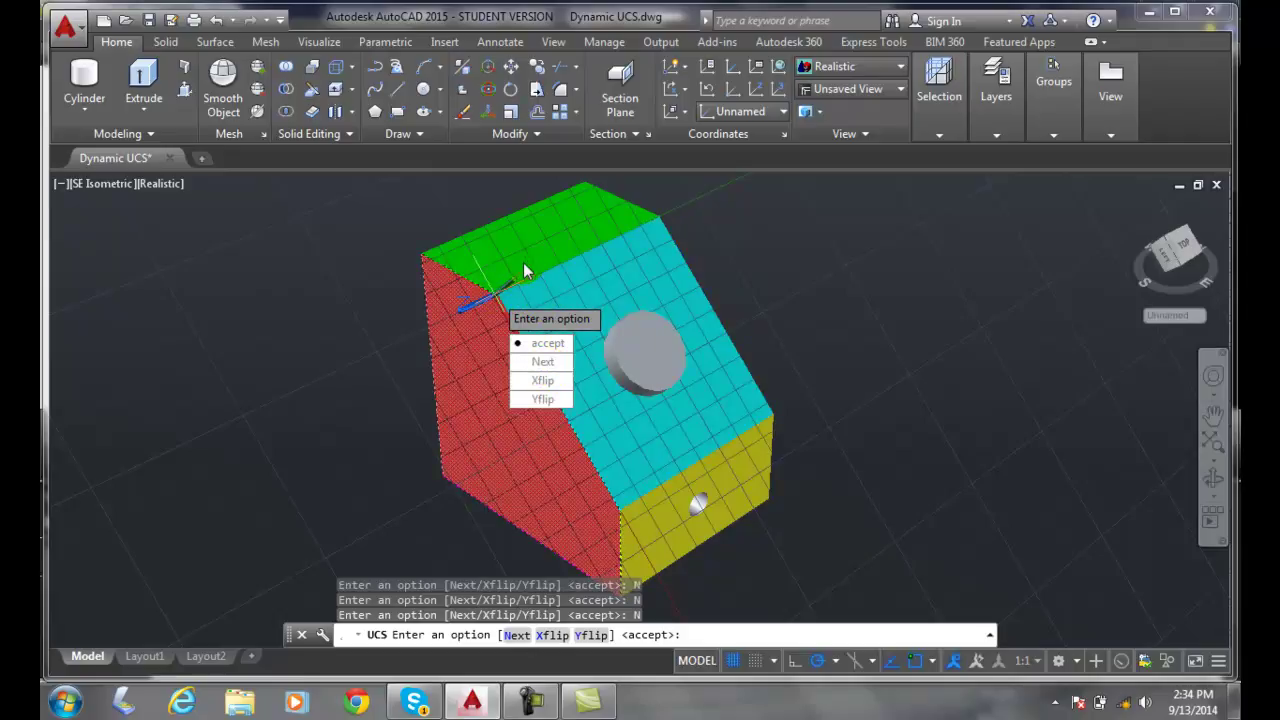
Cycle back with Next, flip the axes with Xflip and Yflip, and accept the UCS.
click(545, 381)
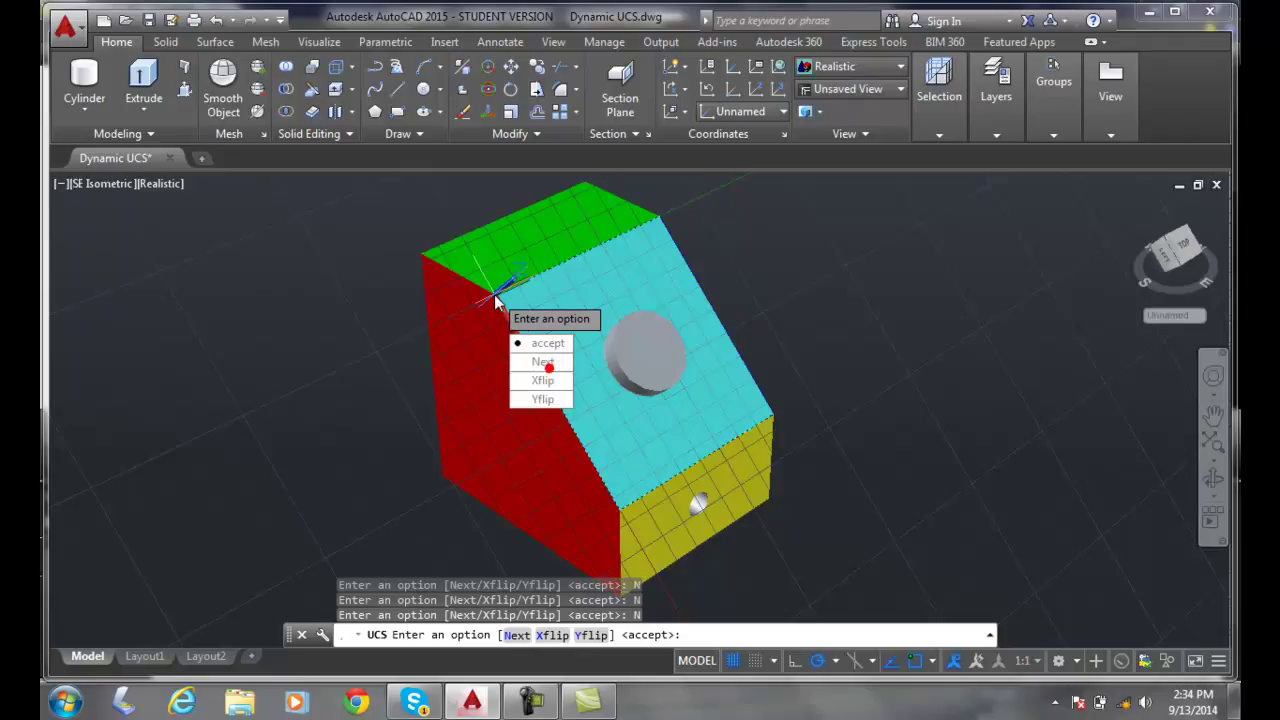
click(544, 382)
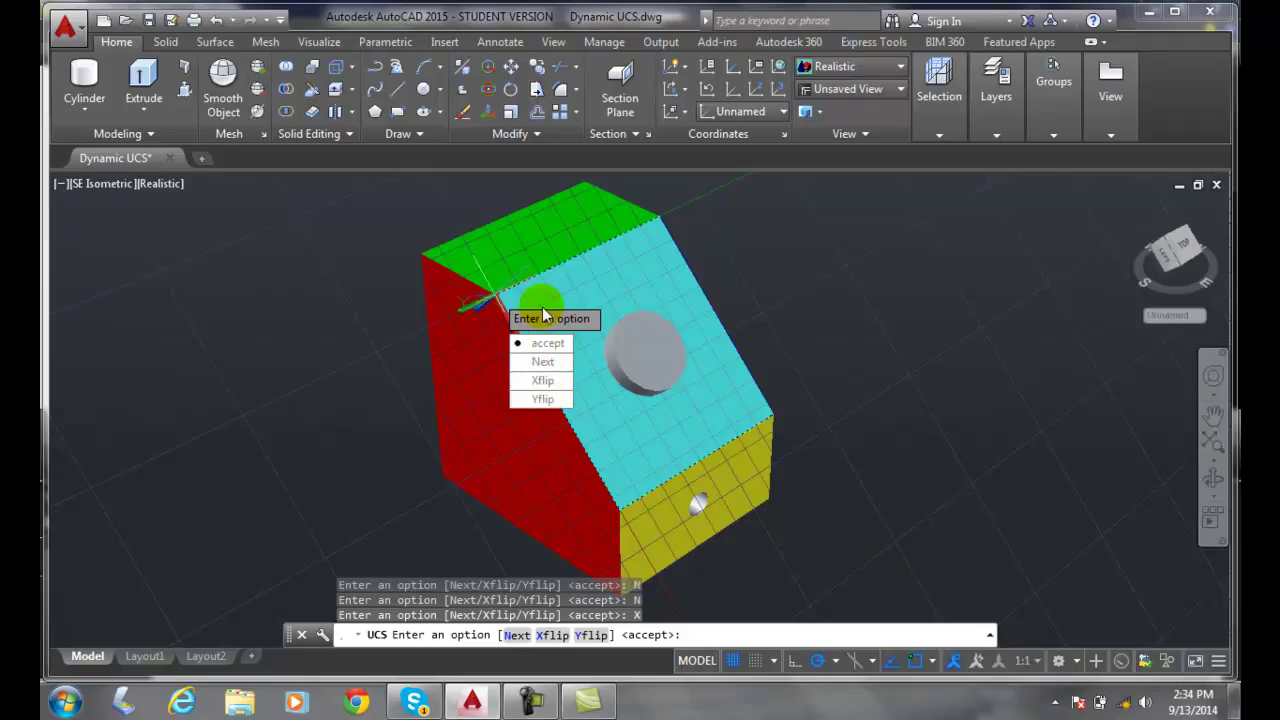
click(545, 399)
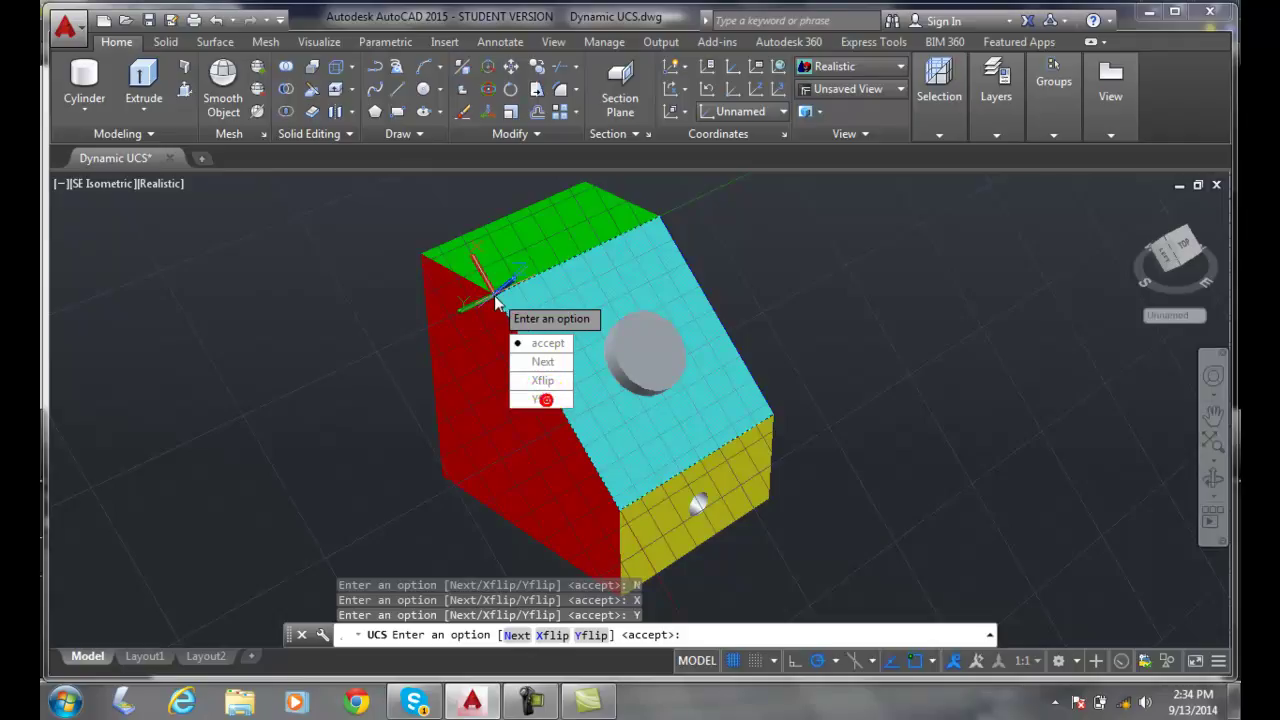
click(551, 390)
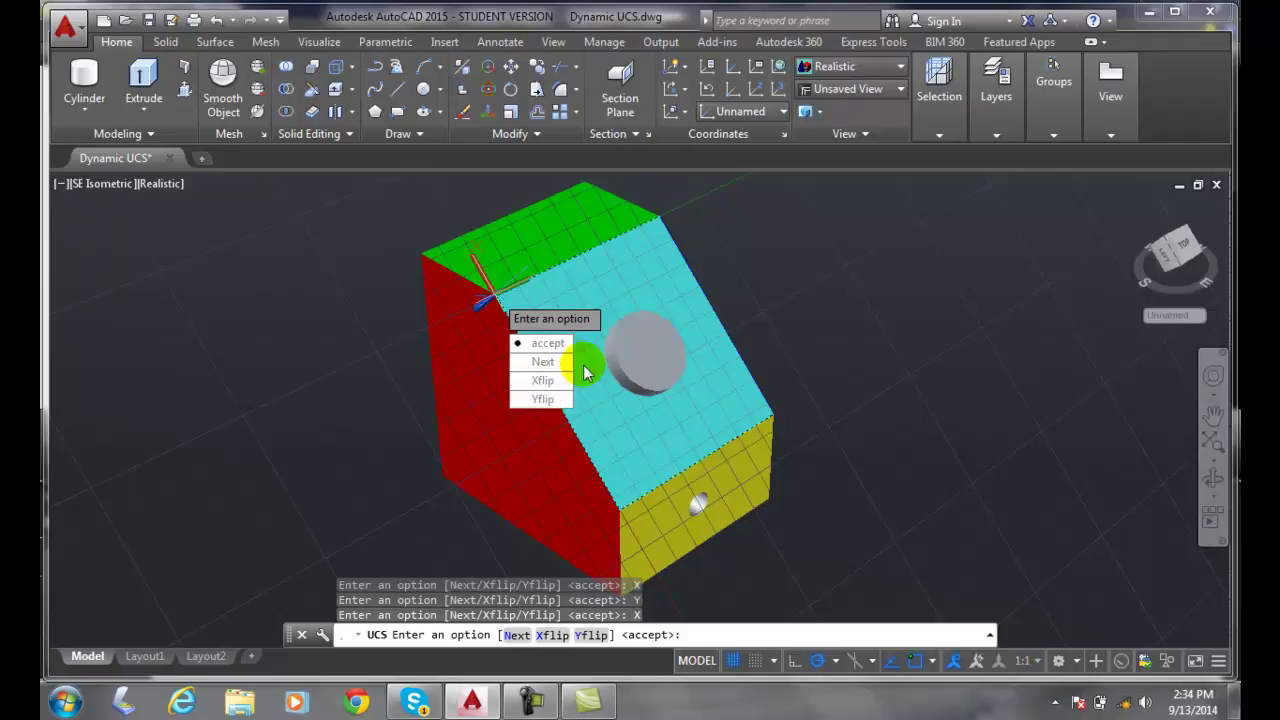
click(548, 381)
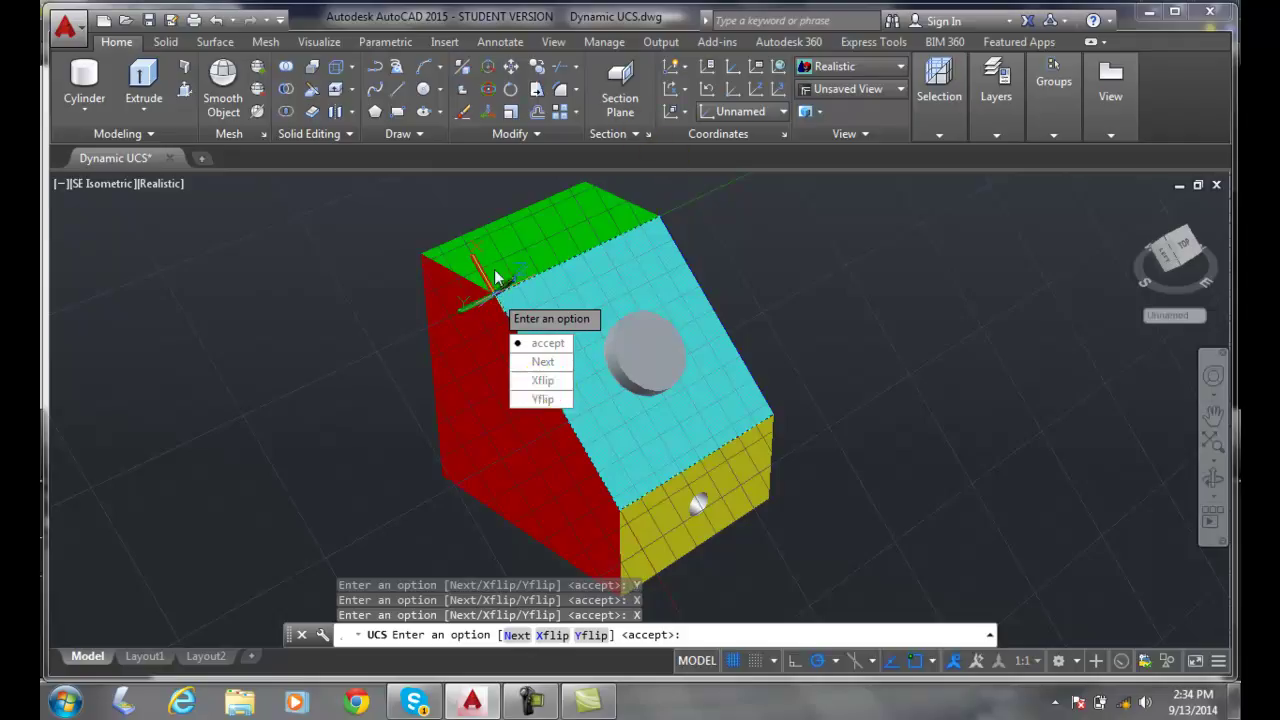
click(545, 343)
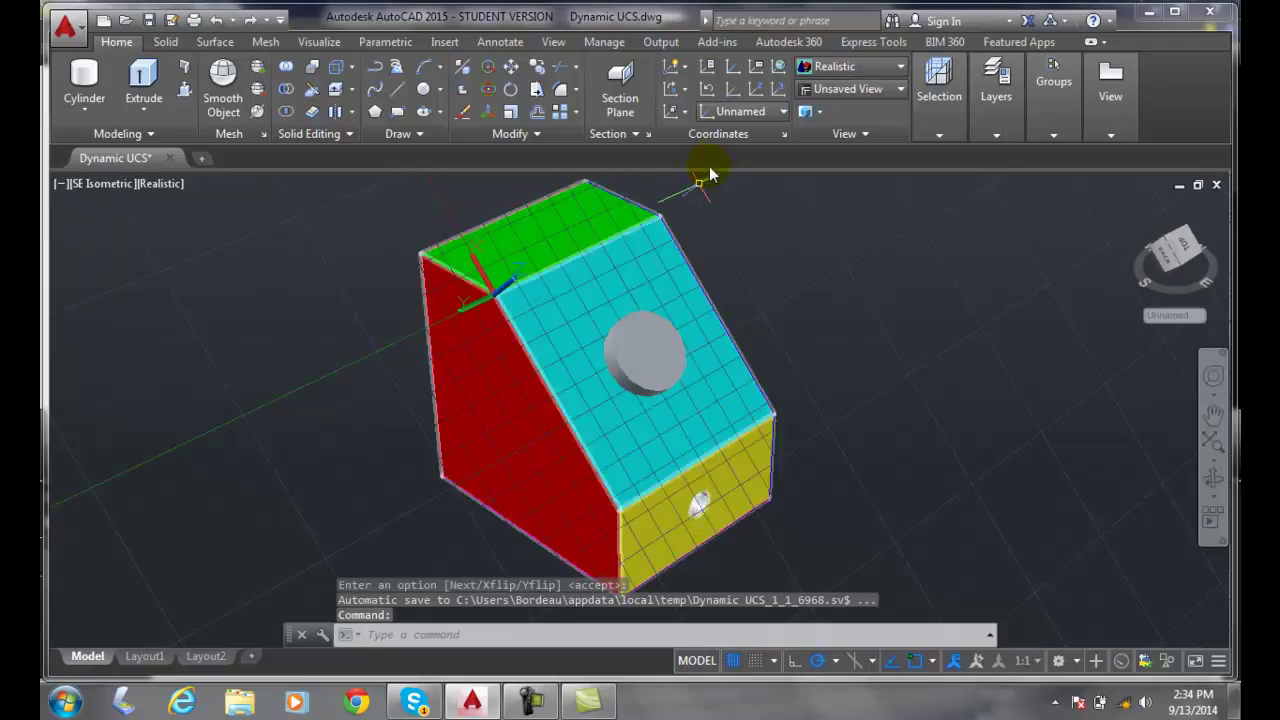
Start a Face UCS on the front yellow face, try Next, then Xflip three times.
click(686, 110)
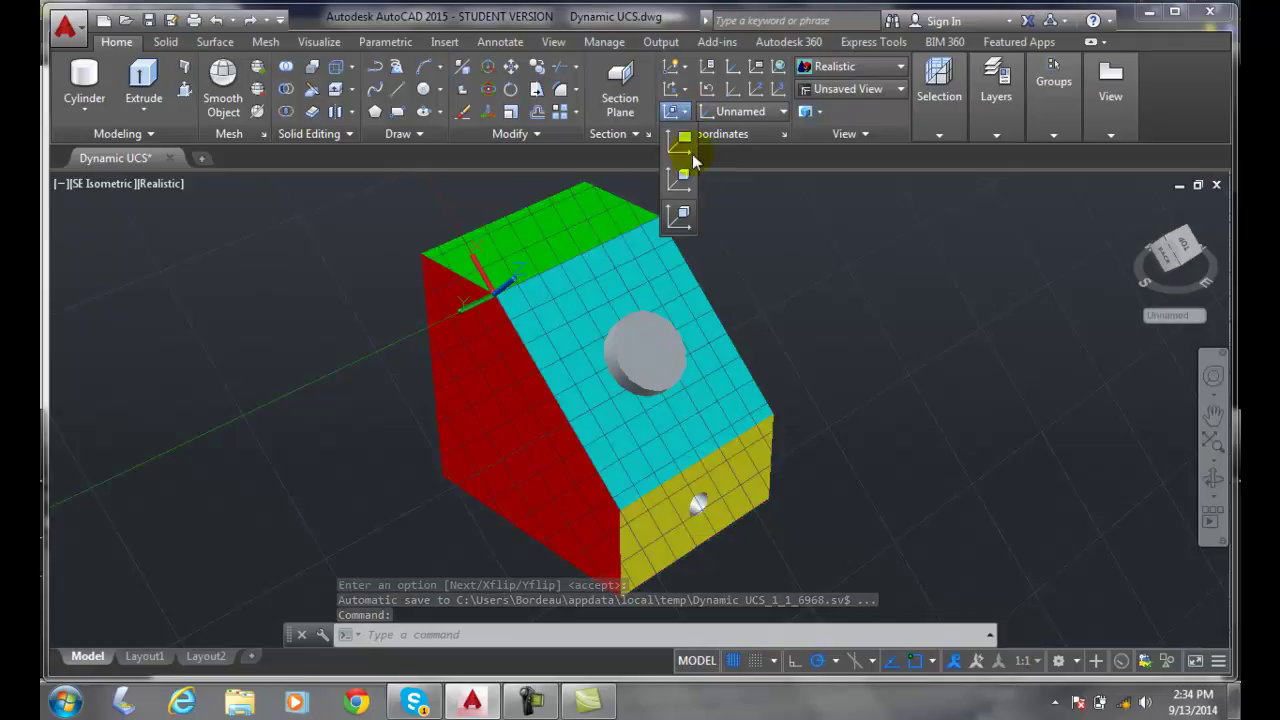
click(681, 217)
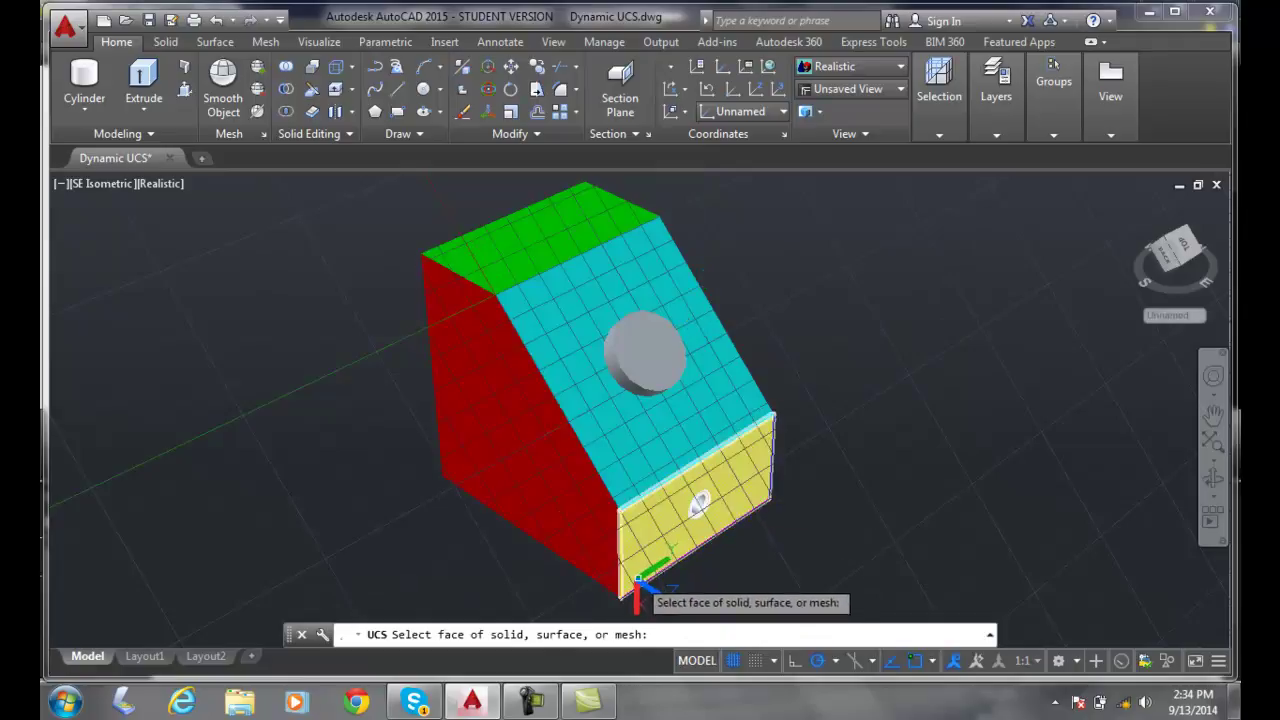
click(640, 525)
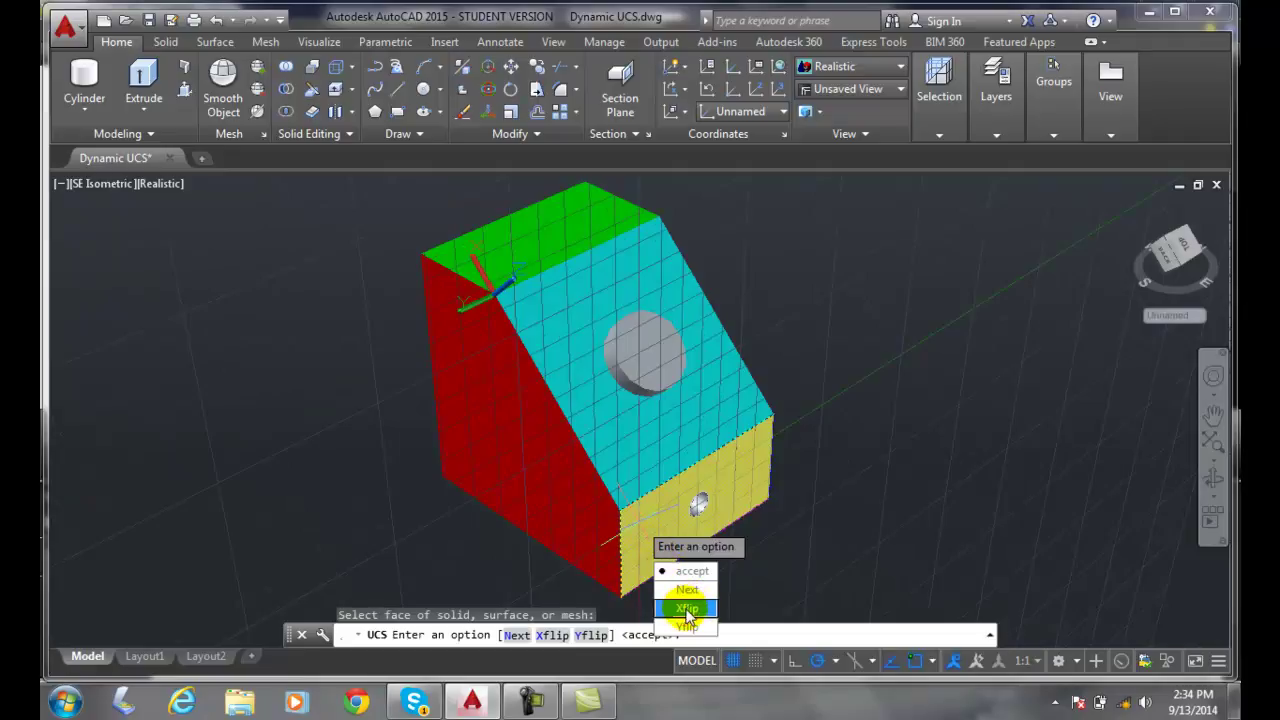
click(689, 586)
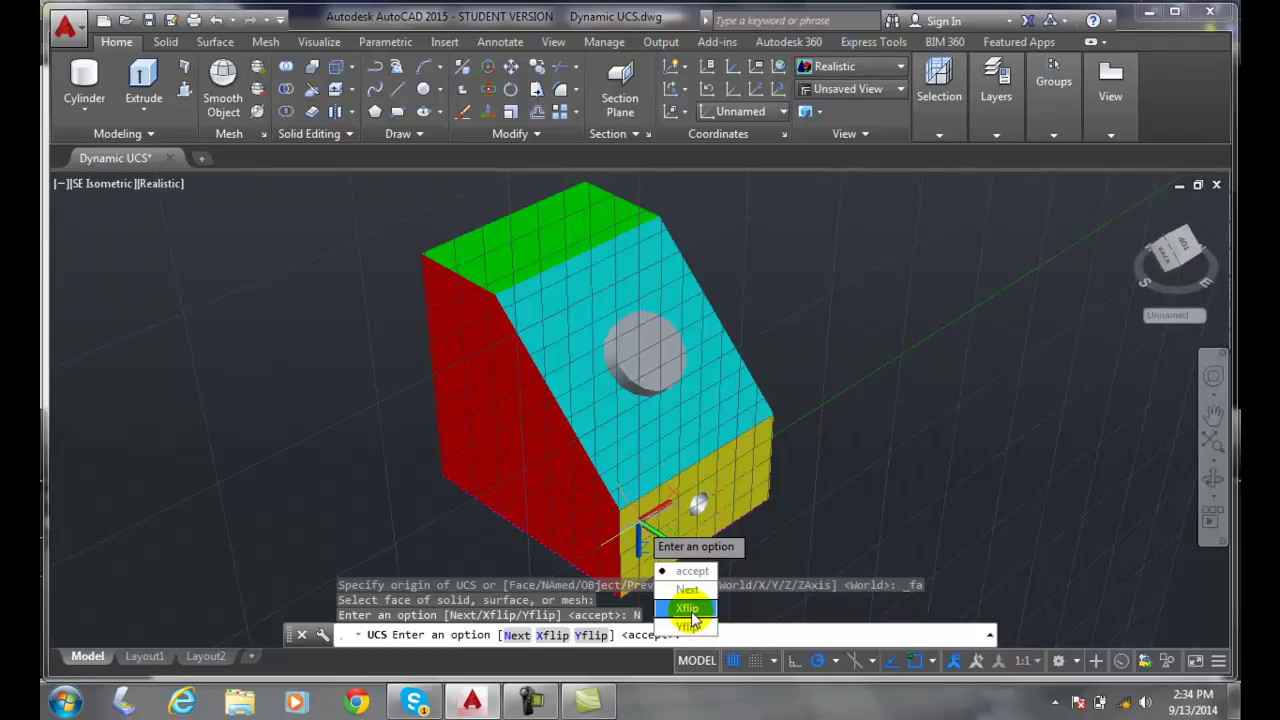
click(688, 609)
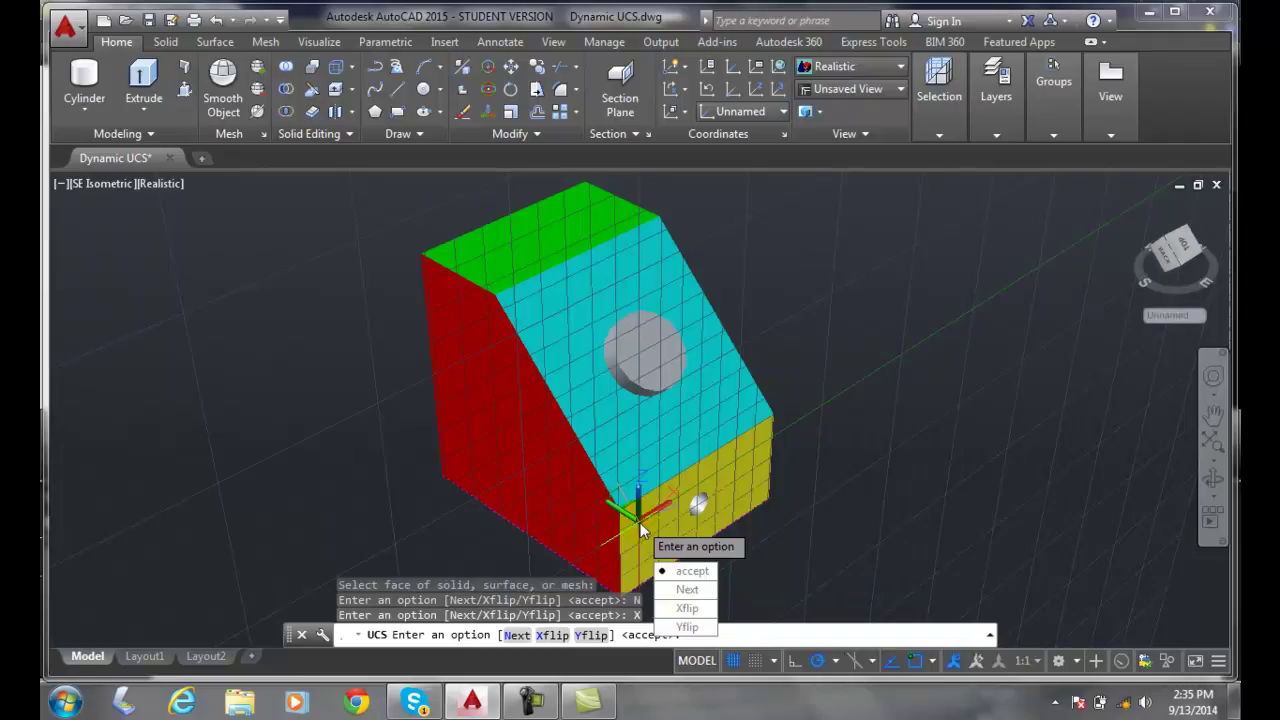
click(687, 608)
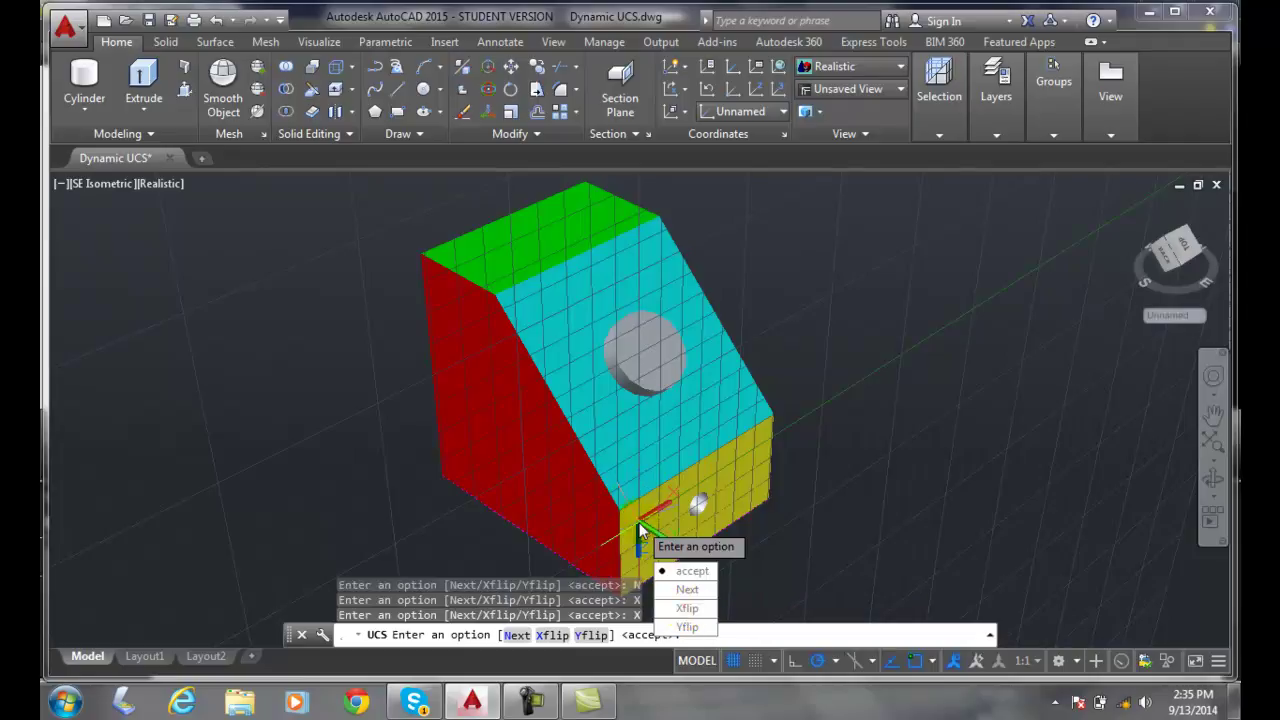
click(693, 616)
Apply Xflip four times and Yflip three times, then accept the yellow-face UCS.
click(682, 607)
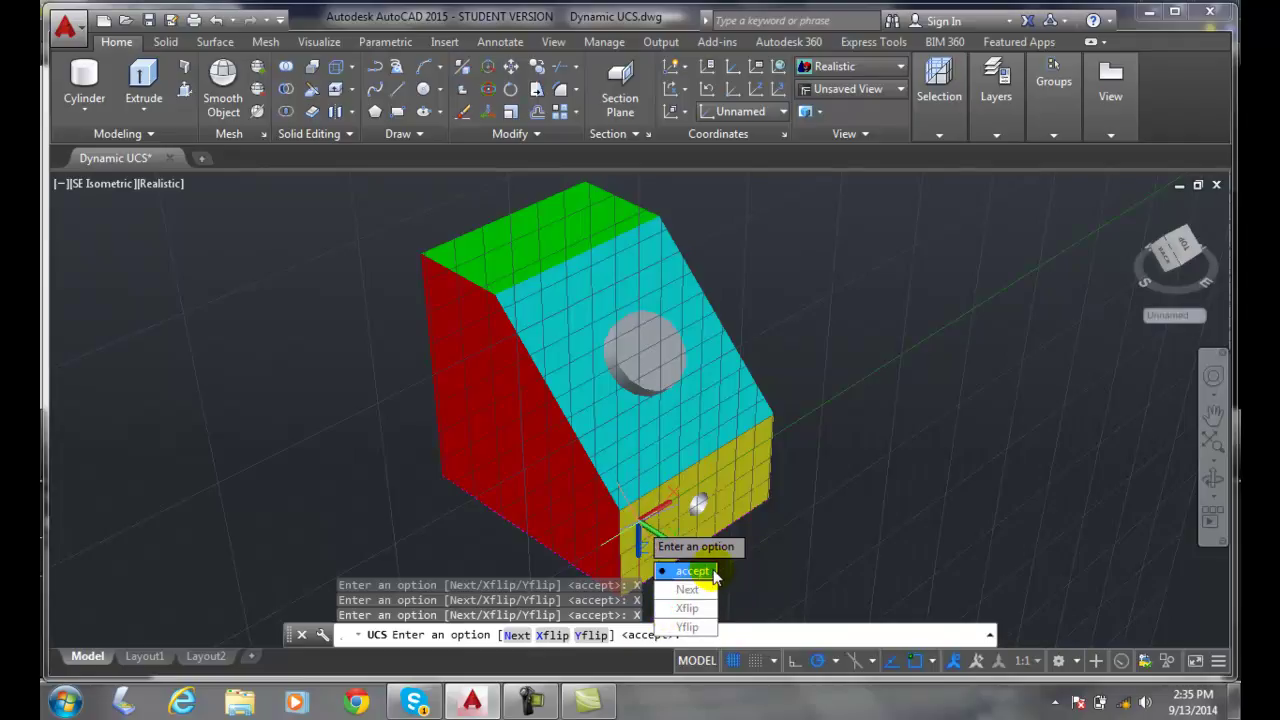
click(693, 610)
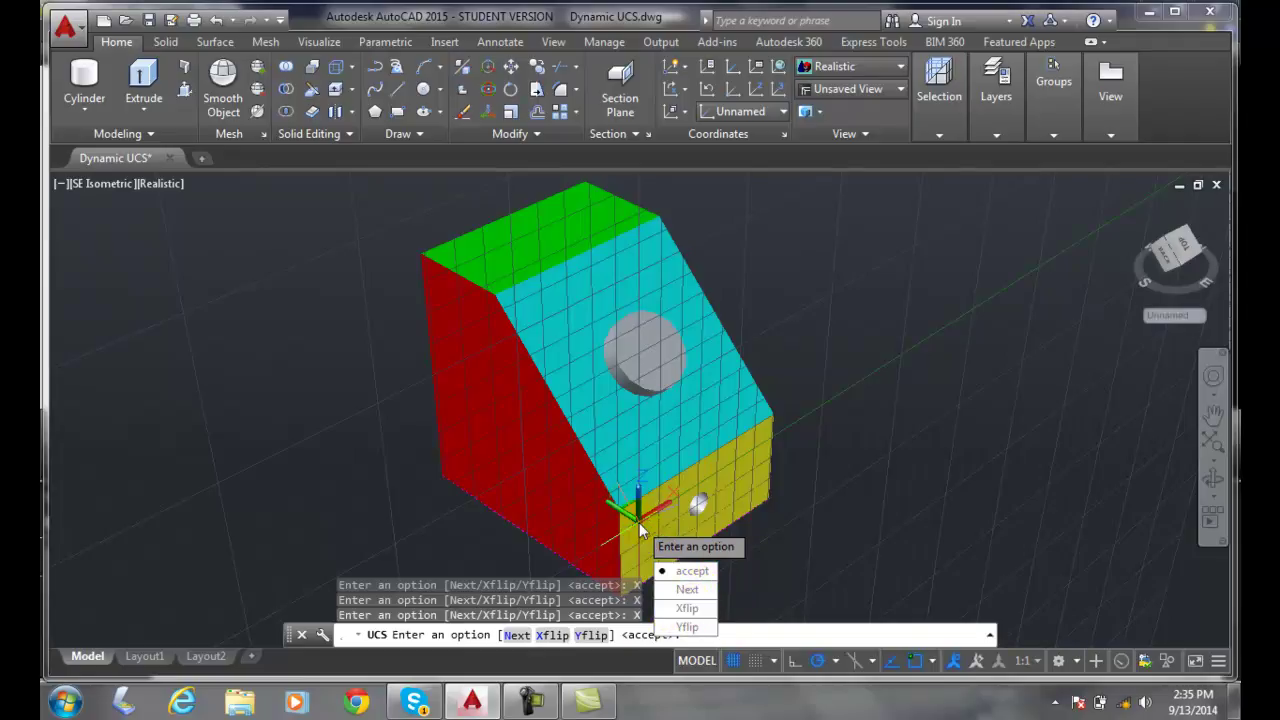
click(690, 608)
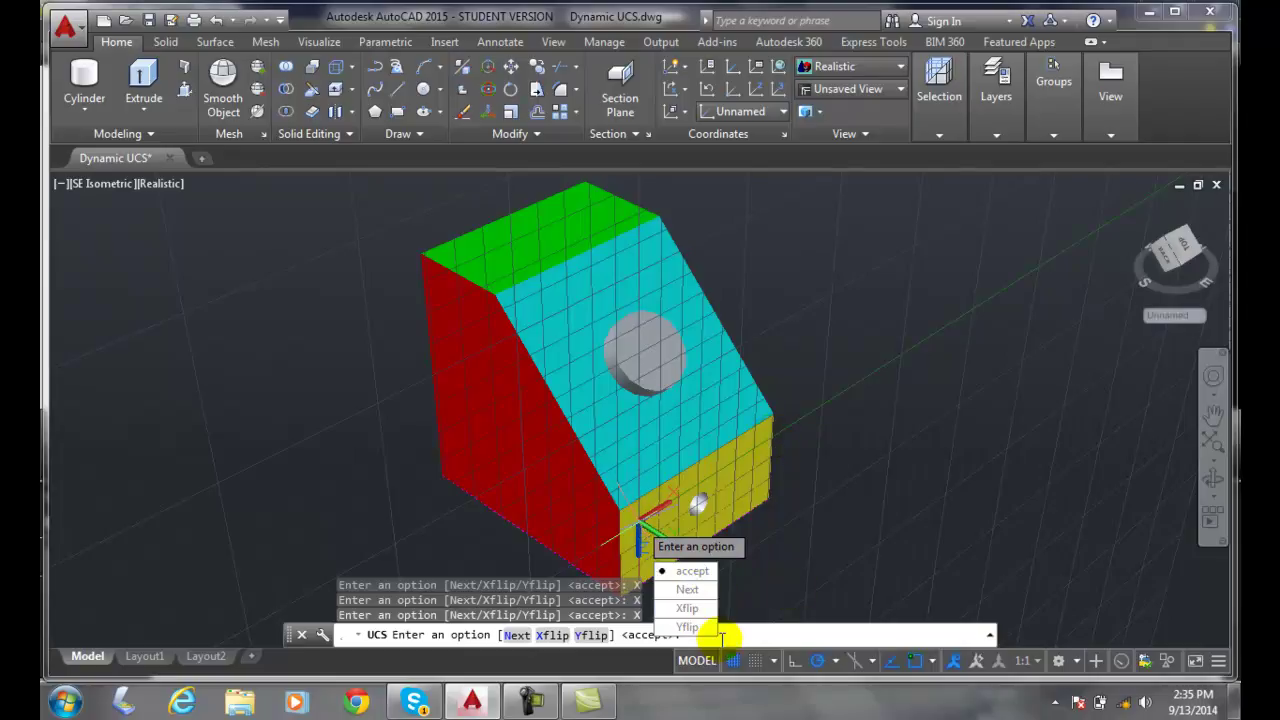
click(708, 610)
click(695, 626)
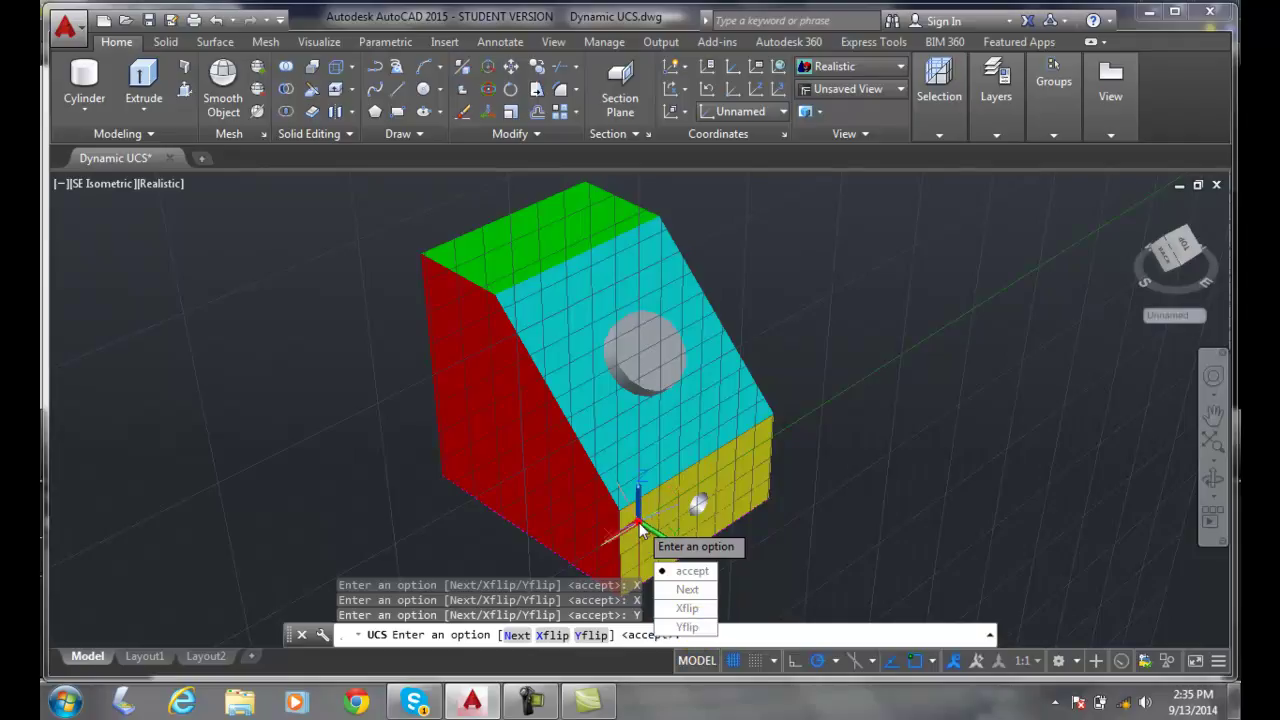
click(690, 628)
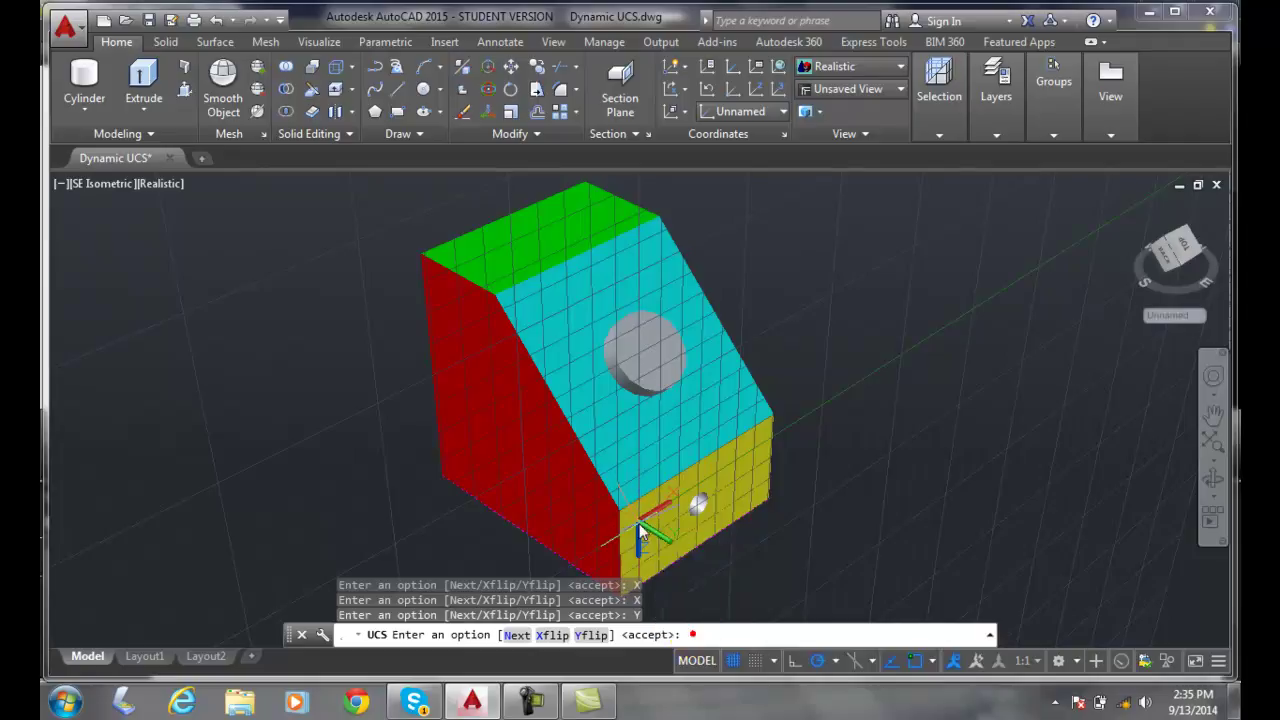
click(687, 627)
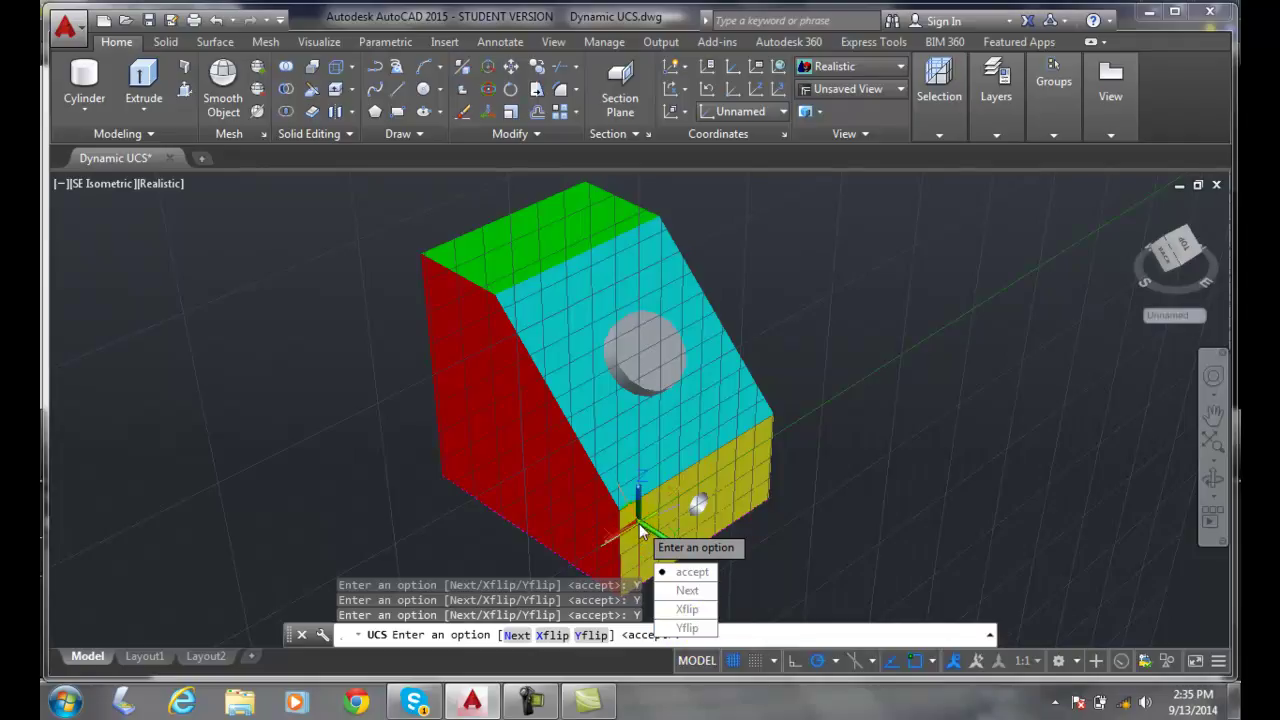
click(693, 572)
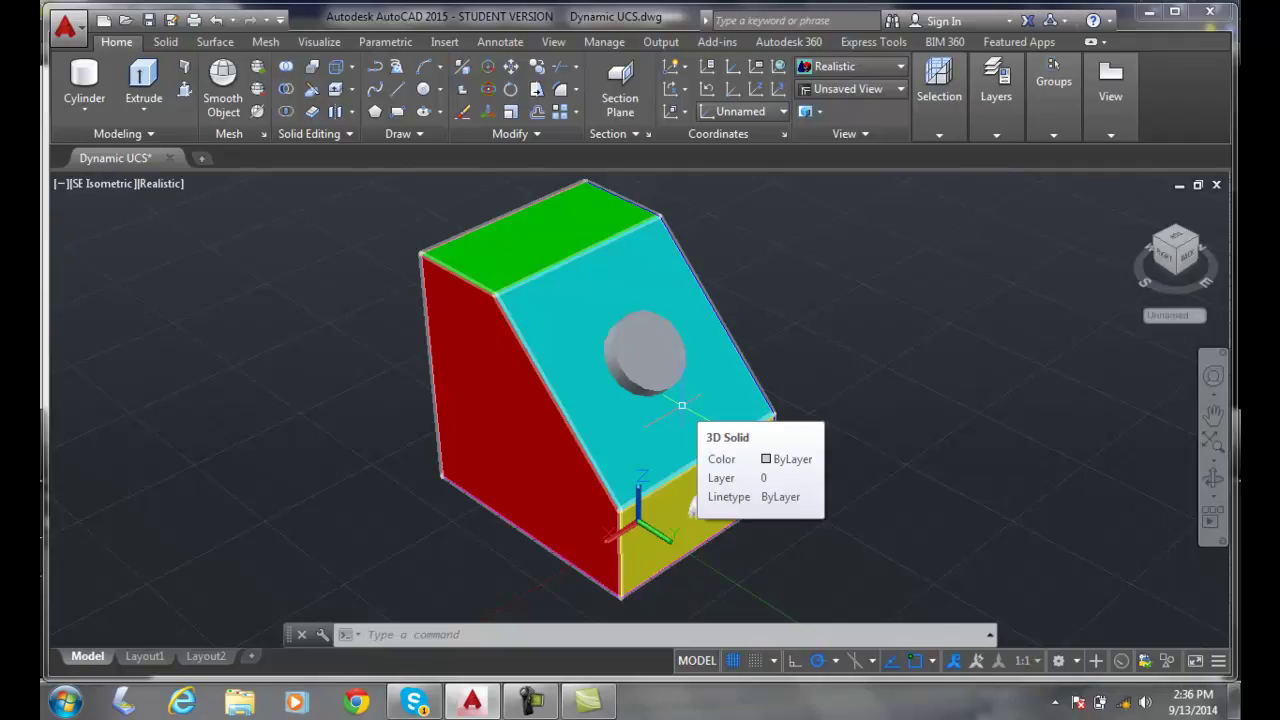
Select the UCS icon to show its Move and Align, Move Origin Only and World options.
click(638, 525)
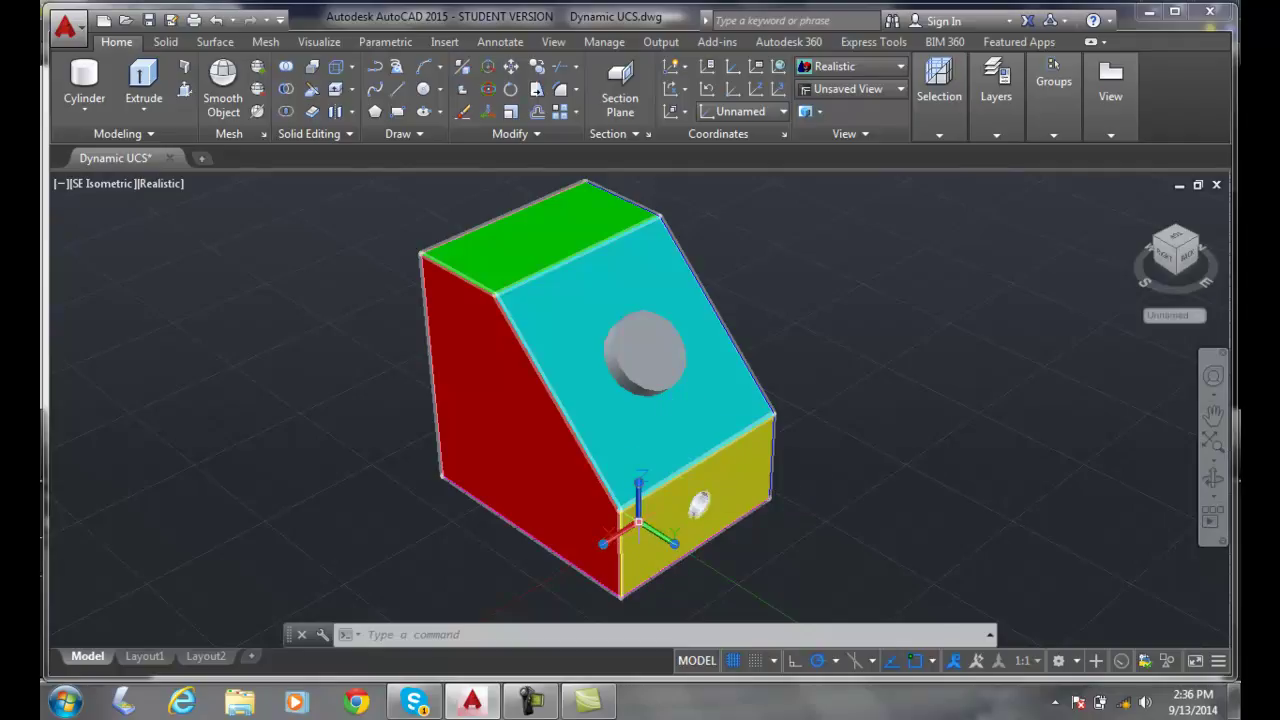
mouse_move(638, 528)
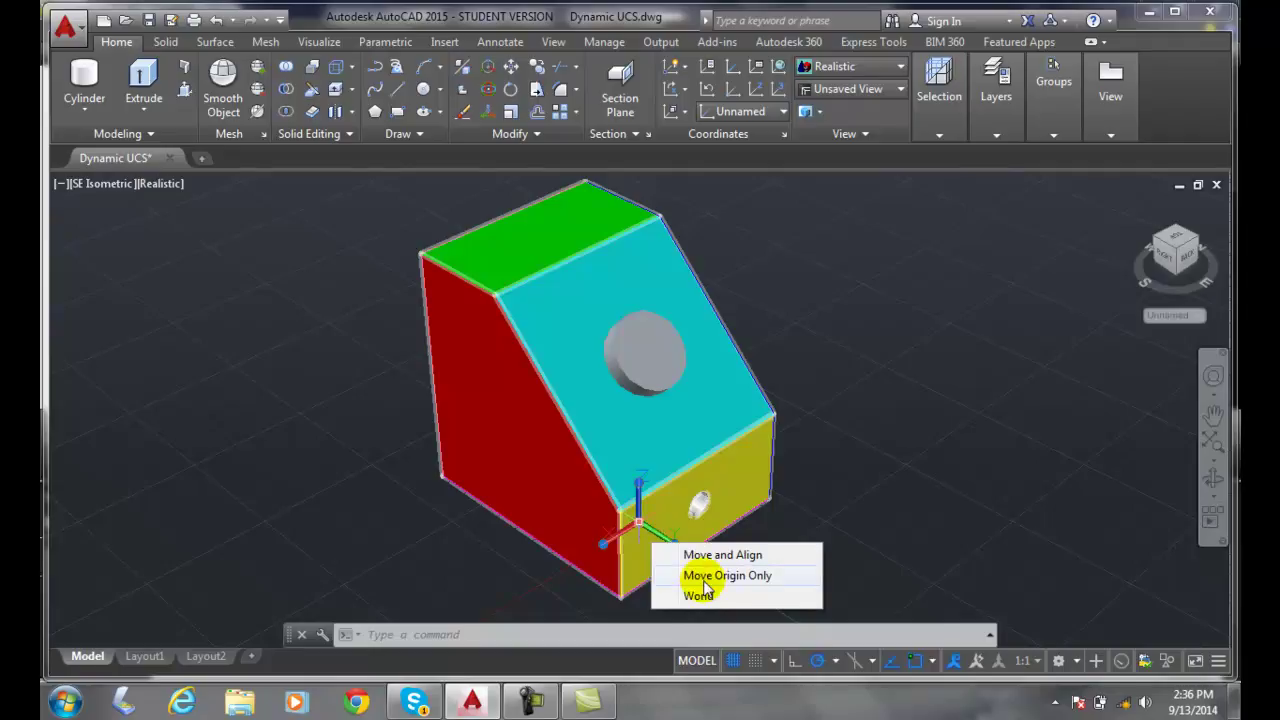